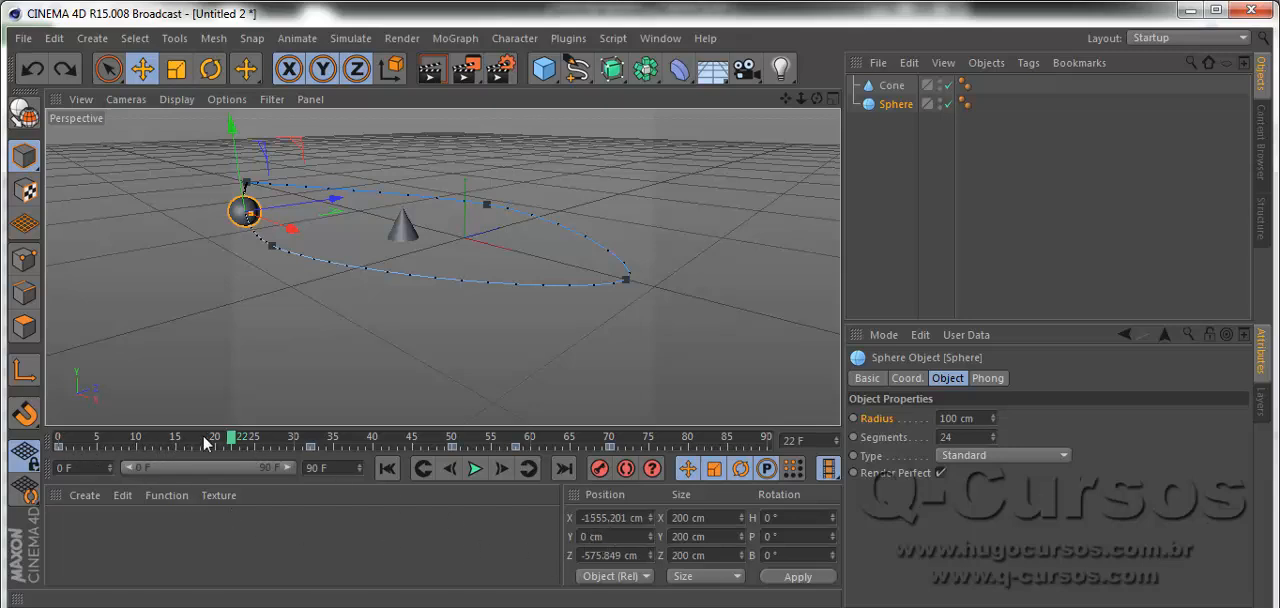
# Scale the sphere uniformly to about 328 cm at frame 50 and scrub the timeline to check its size.
pyautogui.moveTo(242, 440); pyautogui.dragTo(453, 447)
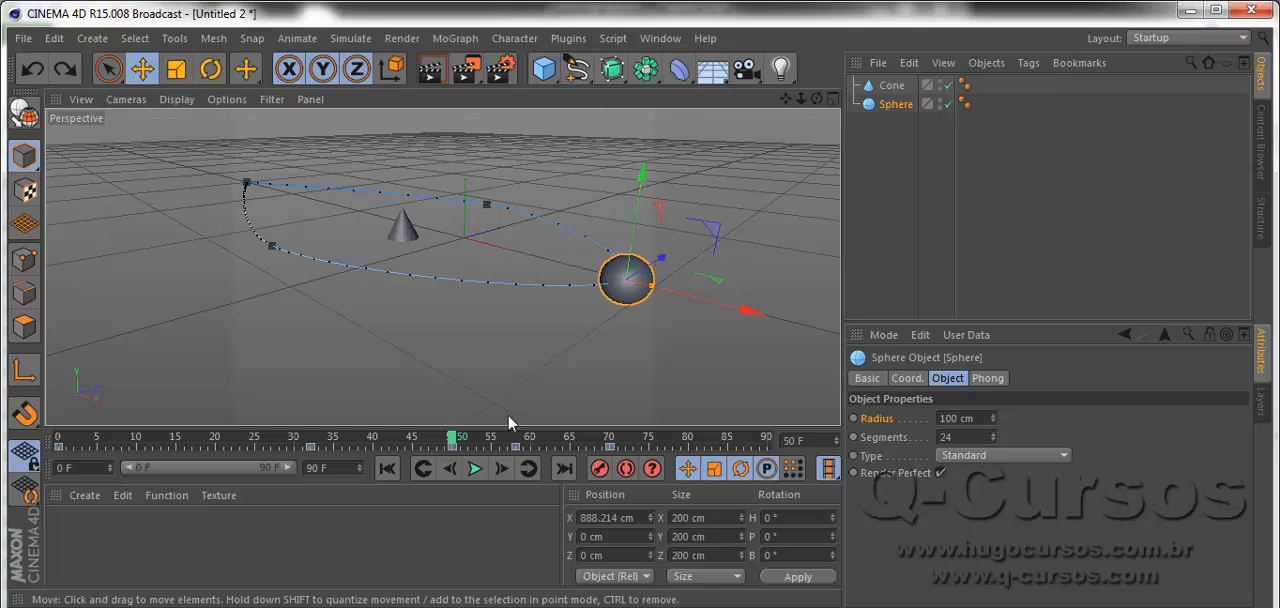
pyautogui.click(452, 447)
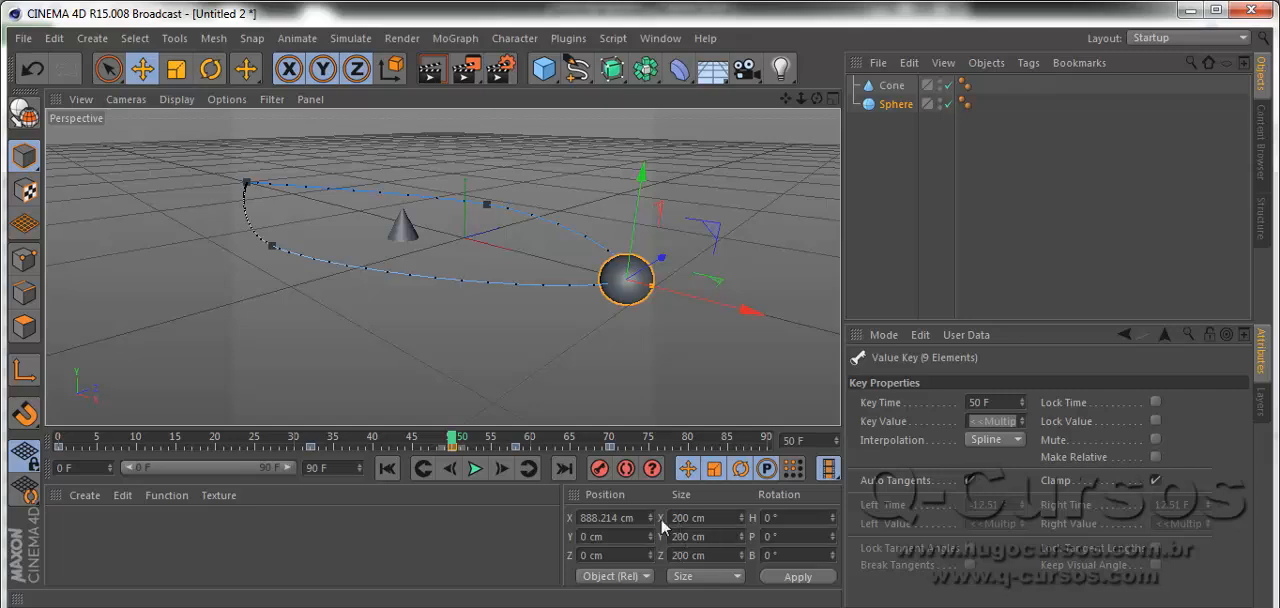
pyautogui.click(176, 70)
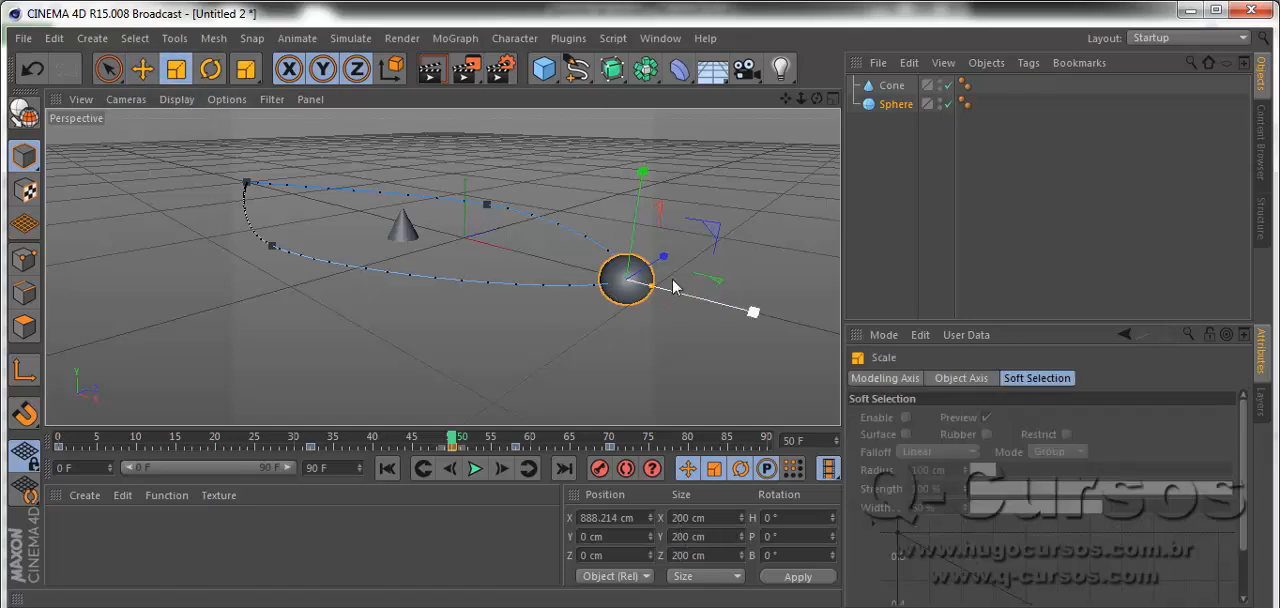
pyautogui.moveTo(720, 284); pyautogui.dragTo(666, 306)
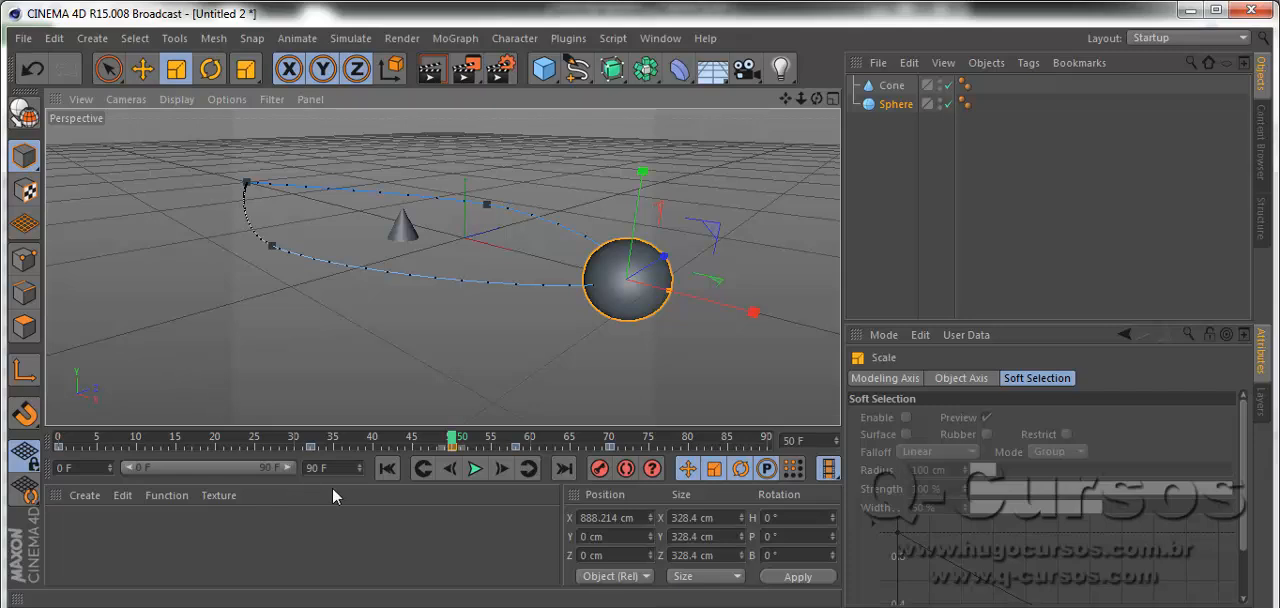
pyautogui.moveTo(451, 430)
pyautogui.mouseDown()
pyautogui.moveTo(62, 445)
pyautogui.moveTo(666, 437)
pyautogui.moveTo(165, 445)
pyautogui.moveTo(457, 444)
pyautogui.mouseUp()
pyautogui.click(372, 437)
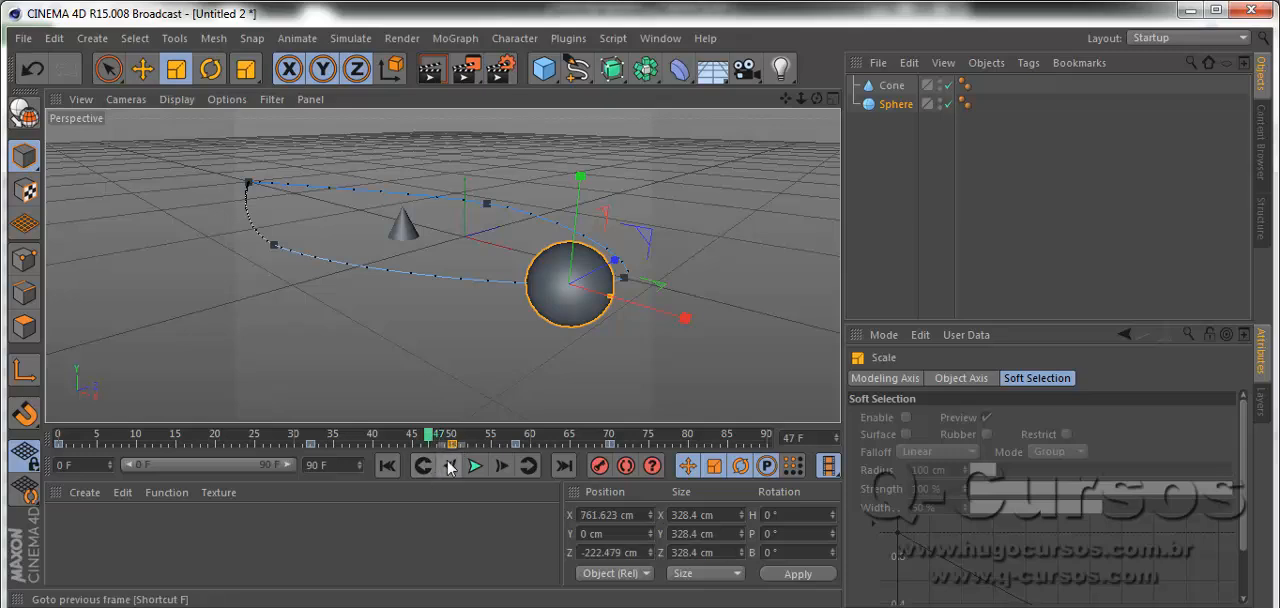
# Return to frame 50 and set the sphere's size to 600 cm.
pyautogui.click(460, 441)
pyautogui.moveTo(460, 441)
pyautogui.mouseDown()
pyautogui.moveTo(437, 441)
pyautogui.moveTo(452, 441)
pyautogui.mouseUp()
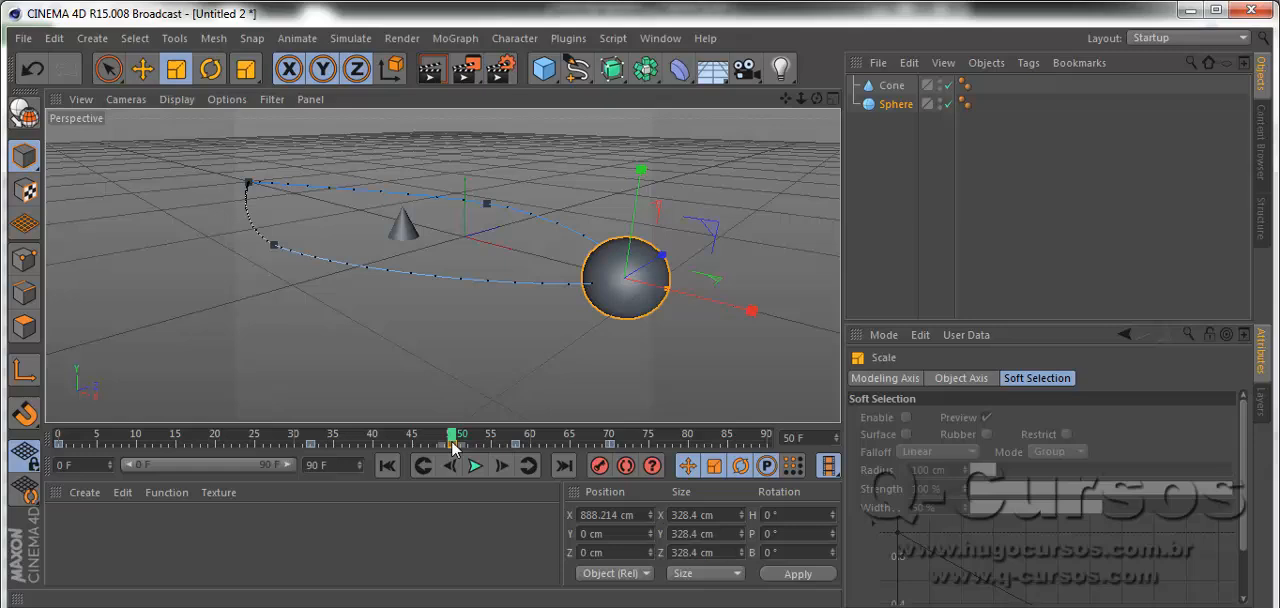
pyautogui.doubleClick(692, 515)
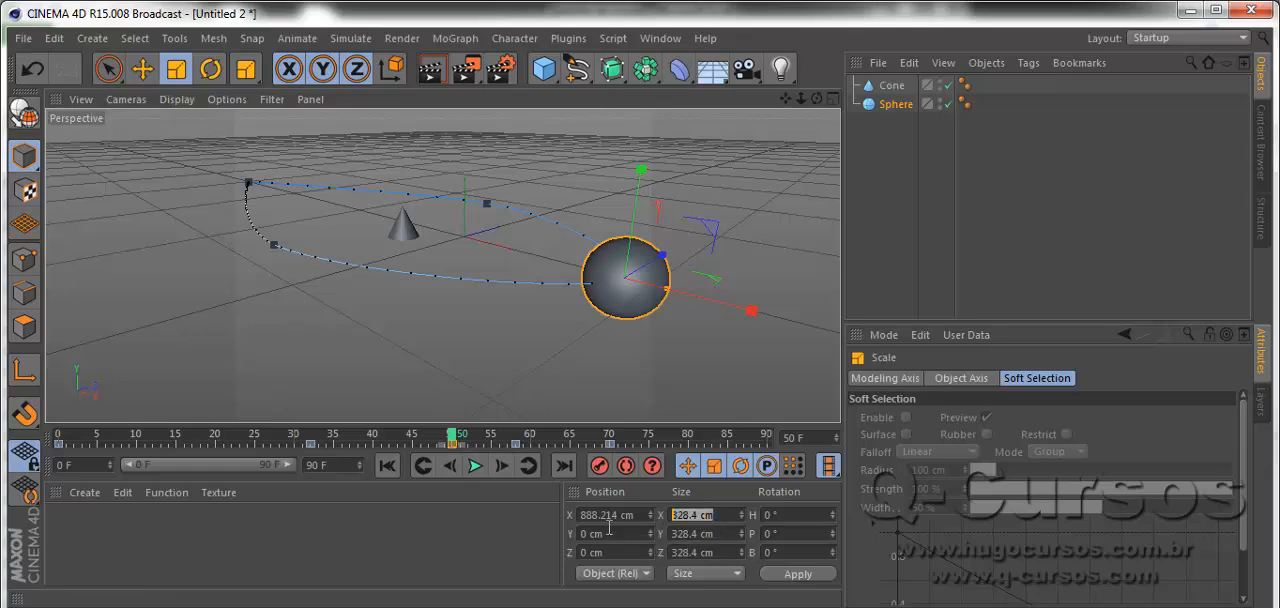
pyautogui.write('600')
pyautogui.press('Return')
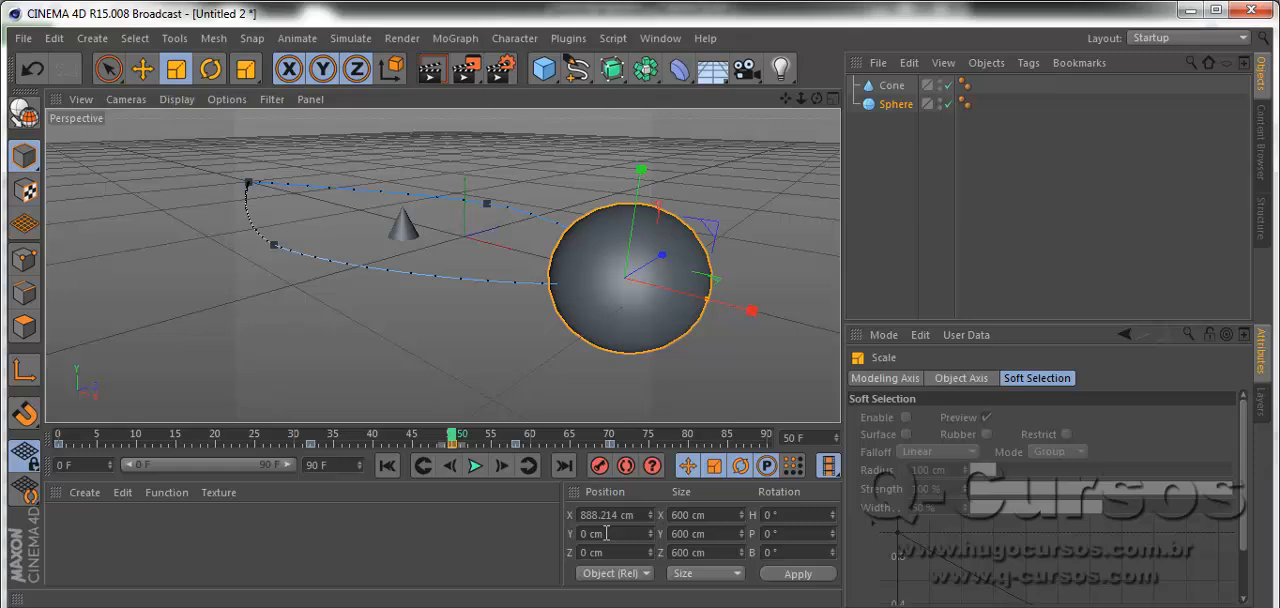
# Examine the sphere's size along its path from frame 0 to 35 and inspect the keys at frames 32 and 50.
pyautogui.moveTo(451, 436); pyautogui.dragTo(54, 453)
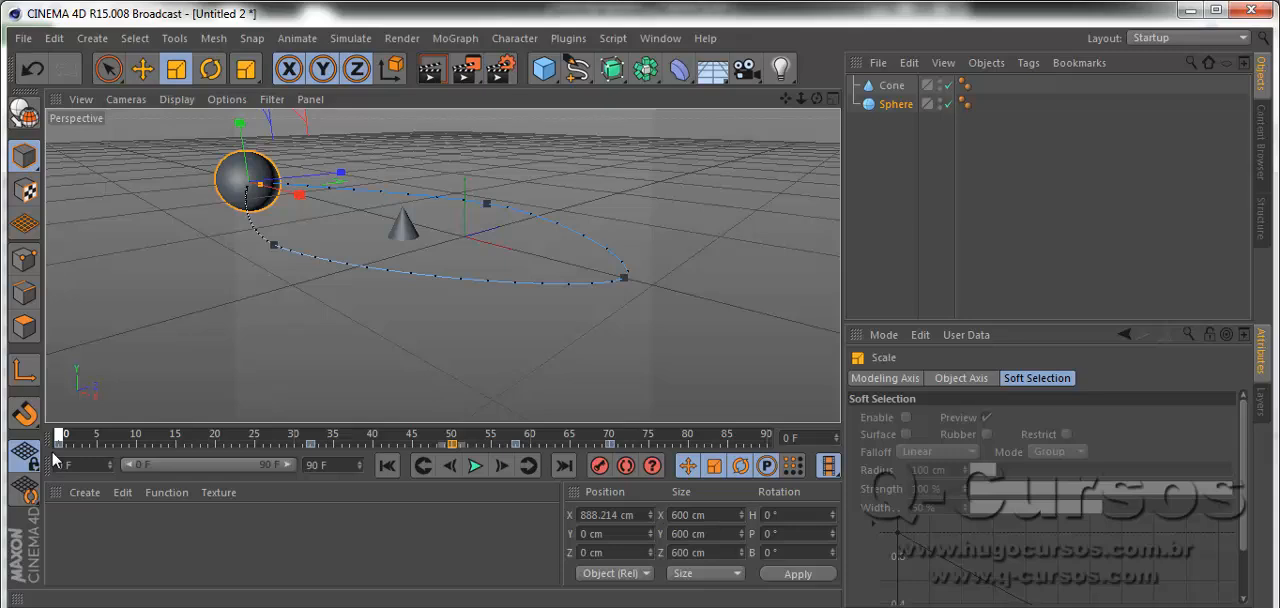
pyautogui.keyDown('alt'); pyautogui.moveTo(344, 385); pyautogui.dragTo(457, 357); pyautogui.keyUp('alt')
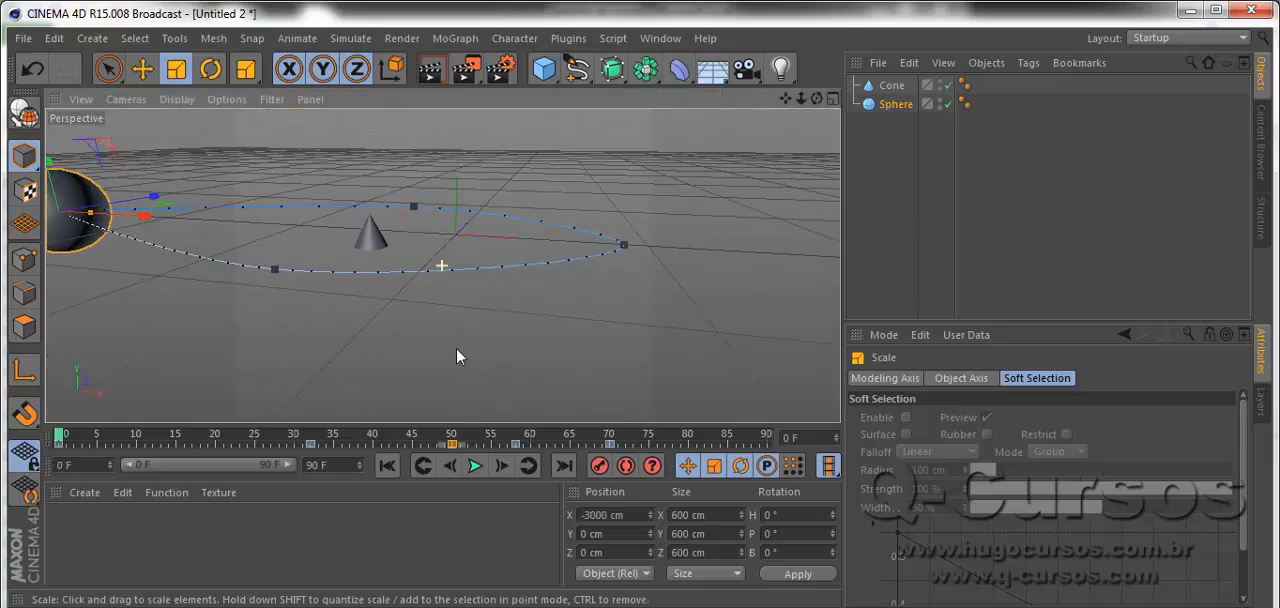
pyautogui.keyDown('alt'); pyautogui.moveTo(265, 361); pyautogui.dragTo(251, 380); pyautogui.keyUp('alt')
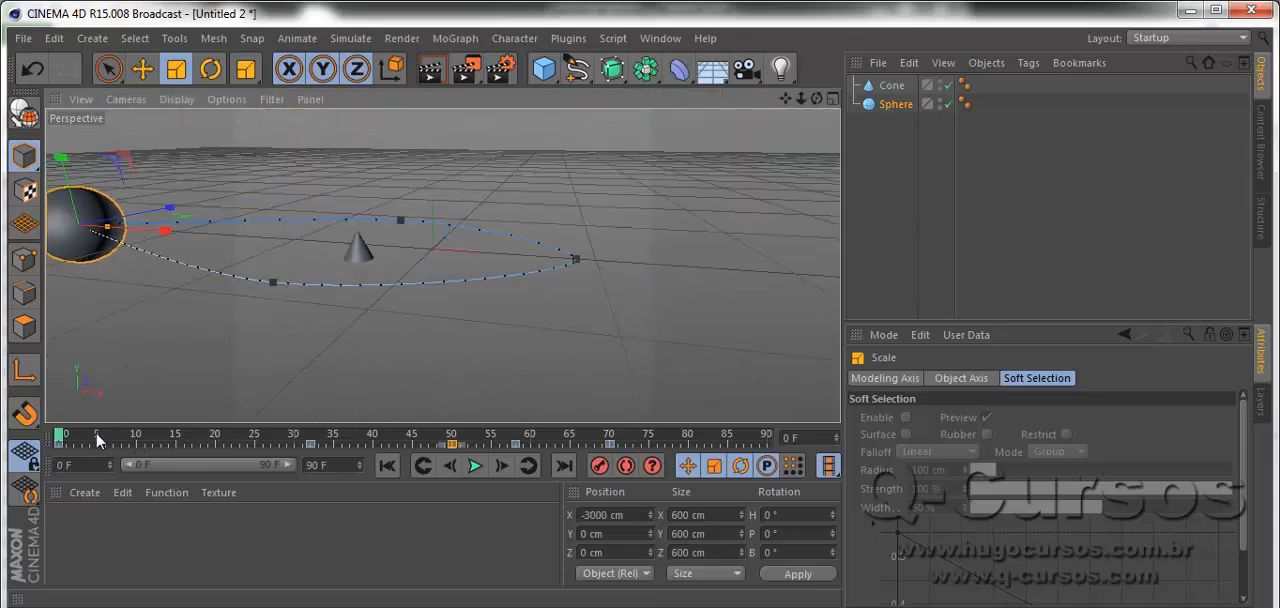
pyautogui.moveTo(66, 441)
pyautogui.mouseDown()
pyautogui.moveTo(571, 434)
pyautogui.moveTo(126, 423)
pyautogui.moveTo(228, 438)
pyautogui.moveTo(58, 446)
pyautogui.mouseUp()
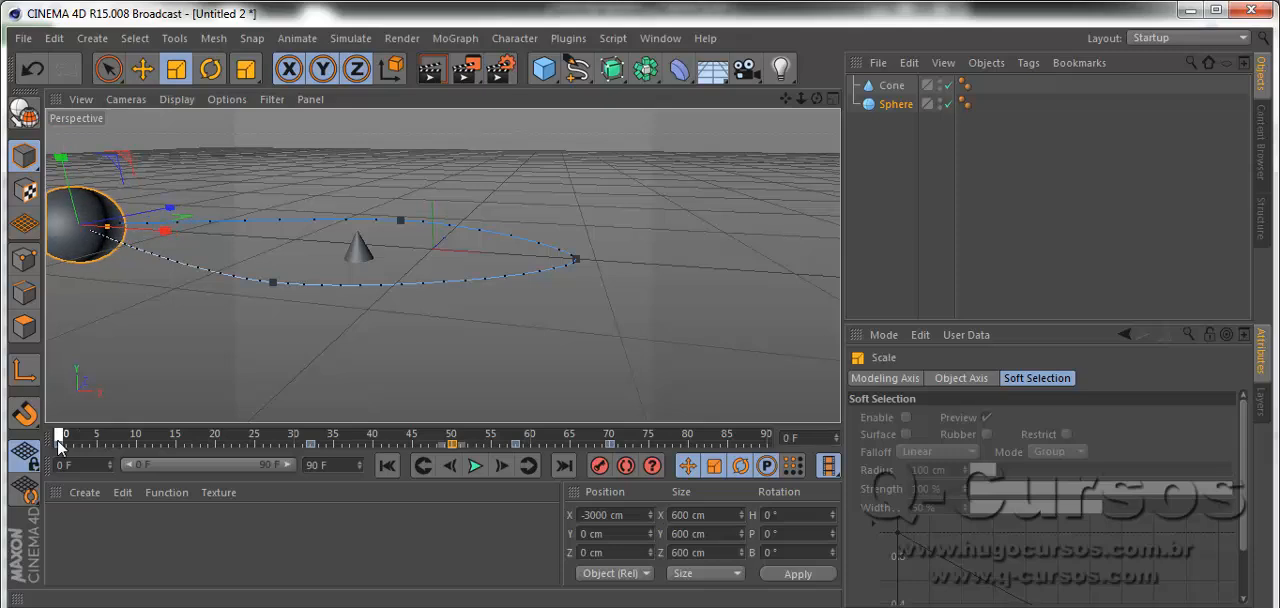
pyautogui.moveTo(57, 446); pyautogui.dragTo(337, 424)
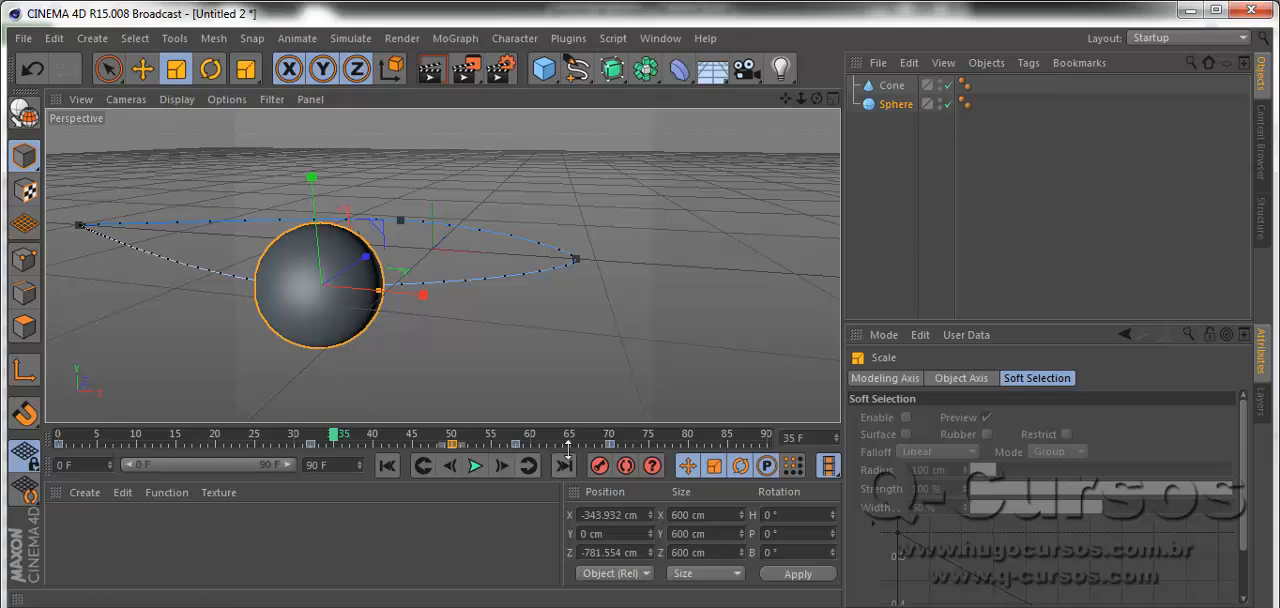
pyautogui.click(310, 444)
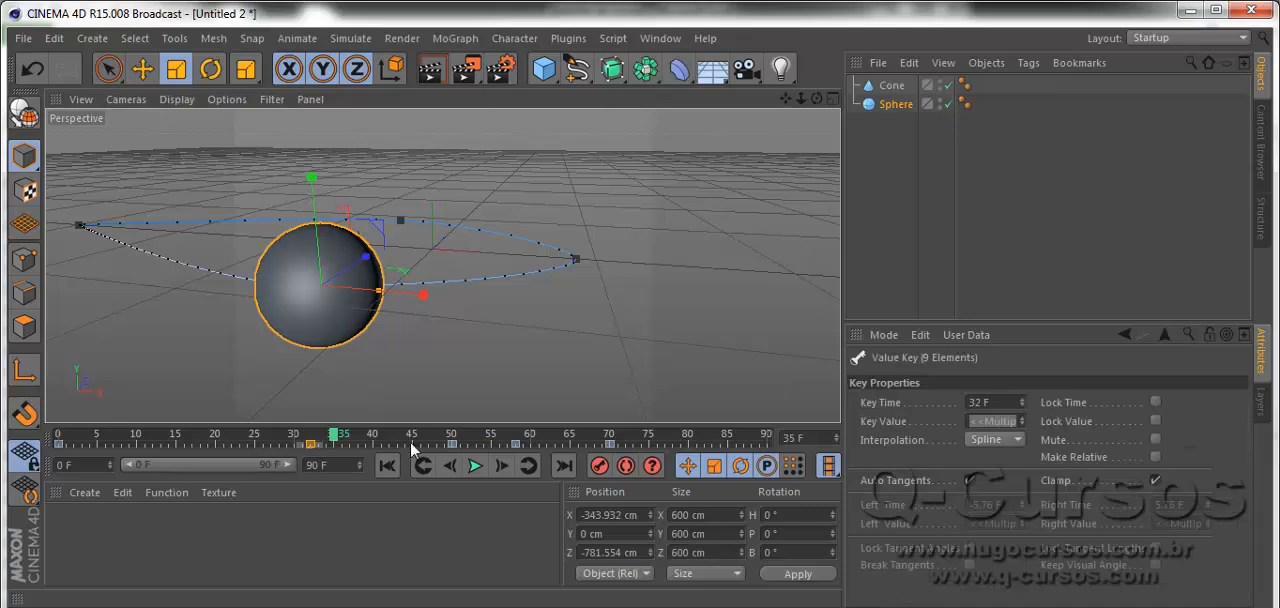
pyautogui.click(453, 444)
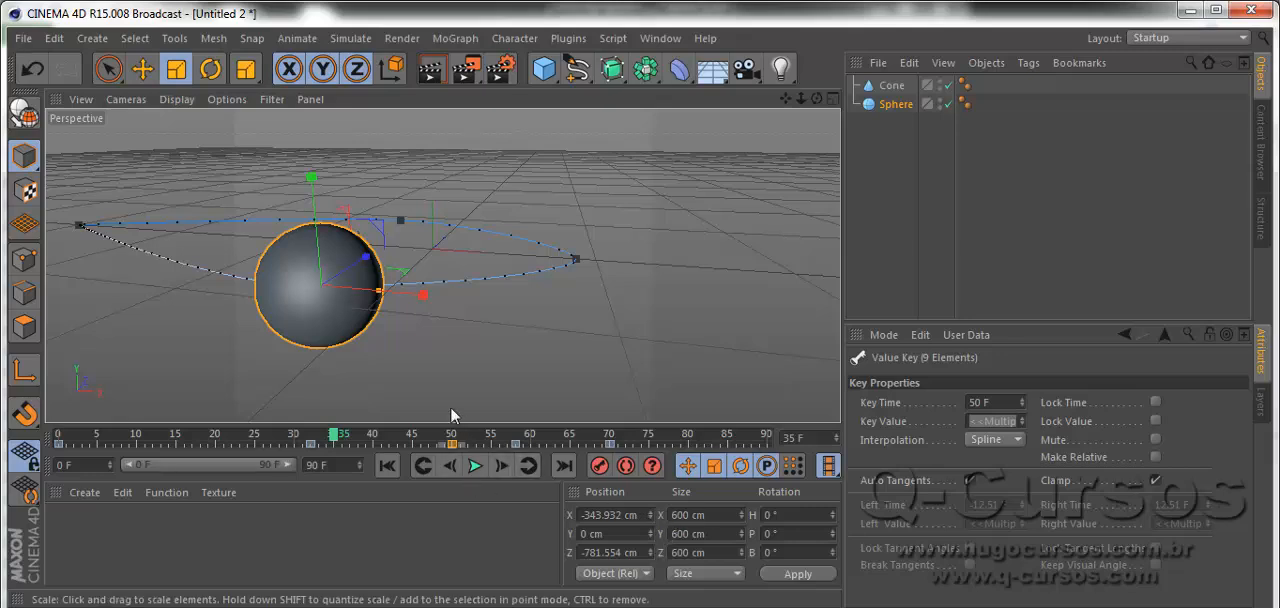
# Reduce the sphere's size to 300 cm and finally to 250 cm.
pyautogui.moveTo(690, 519); pyautogui.dragTo(663, 519)
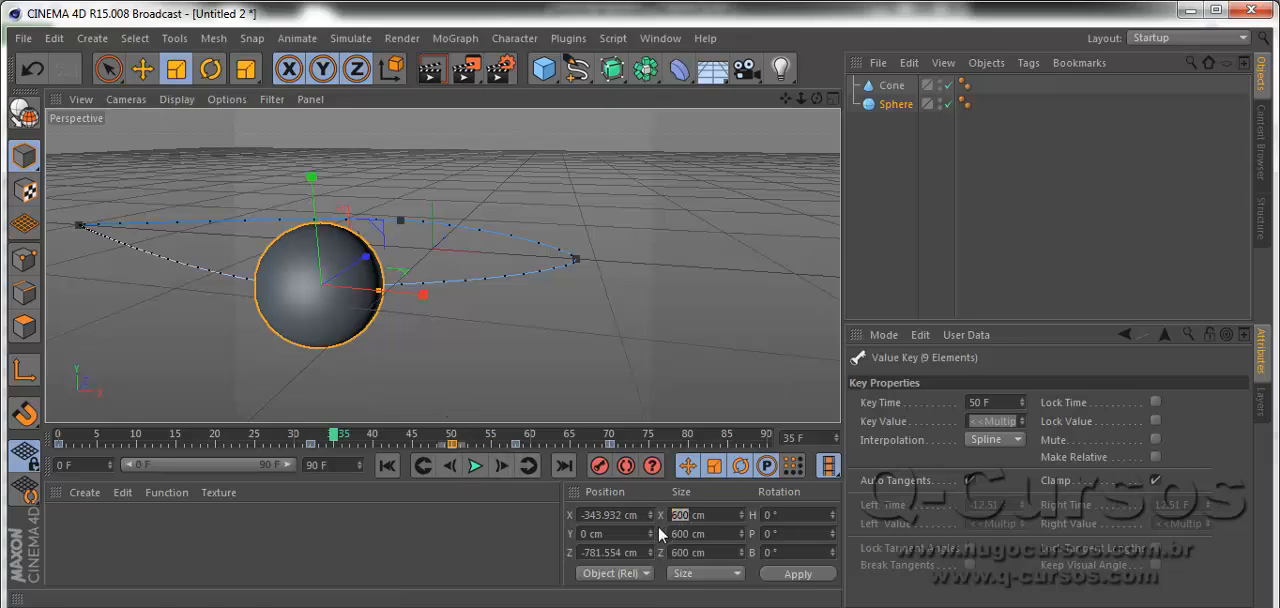
pyautogui.press('Return')
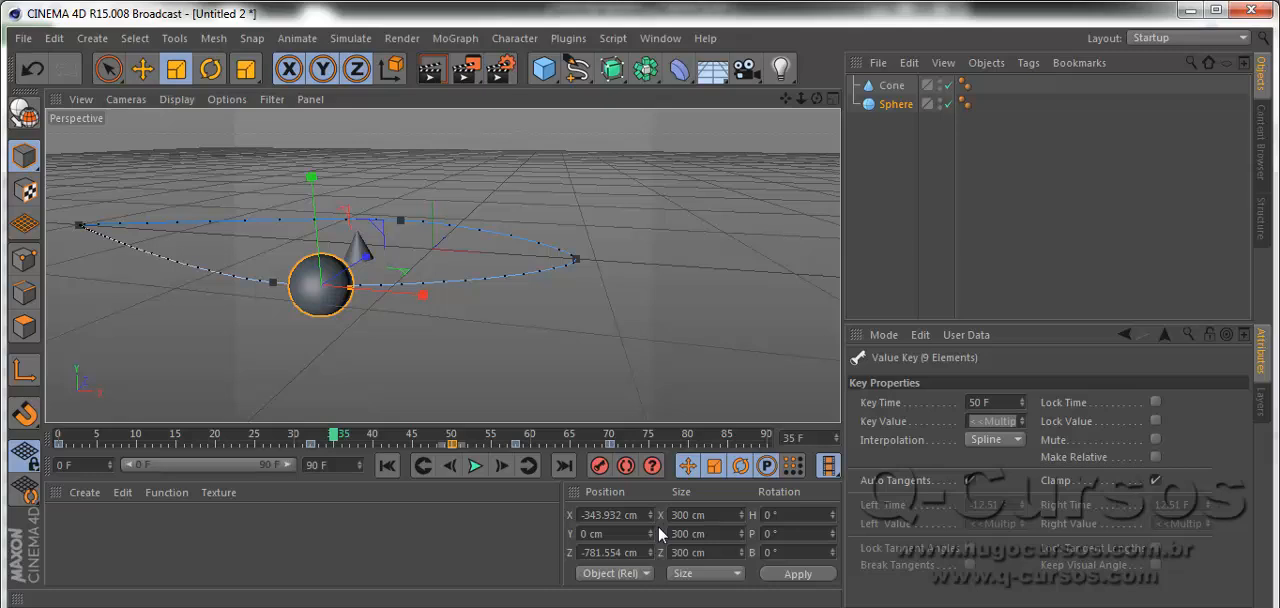
pyautogui.moveTo(687, 518); pyautogui.dragTo(657, 528)
pyautogui.write('25')
pyautogui.press('Return')
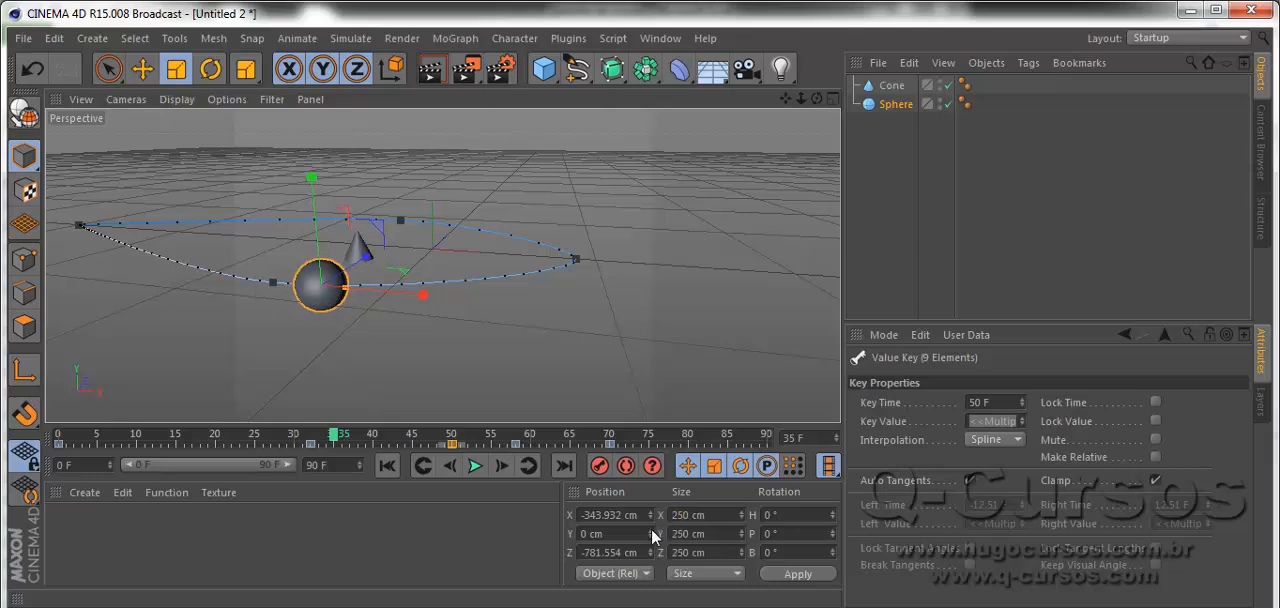
# Scrub the animation to frame 50 and show the sphere's object properties.
pyautogui.moveTo(316, 439); pyautogui.dragTo(415, 436)
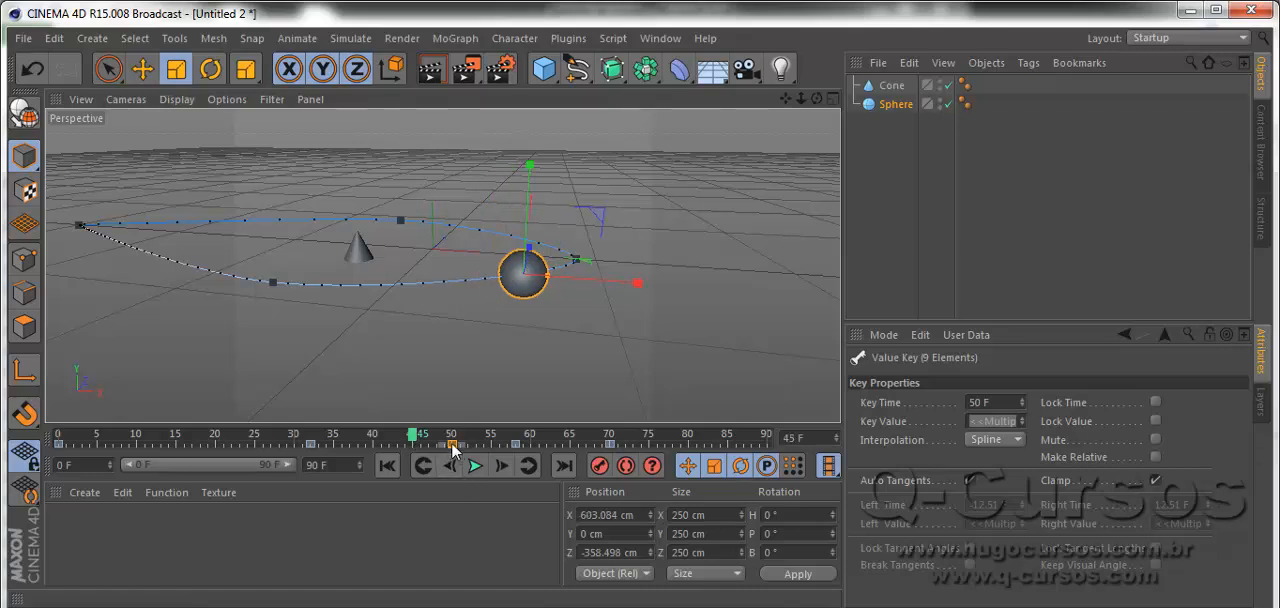
pyautogui.moveTo(428, 437); pyautogui.dragTo(452, 437)
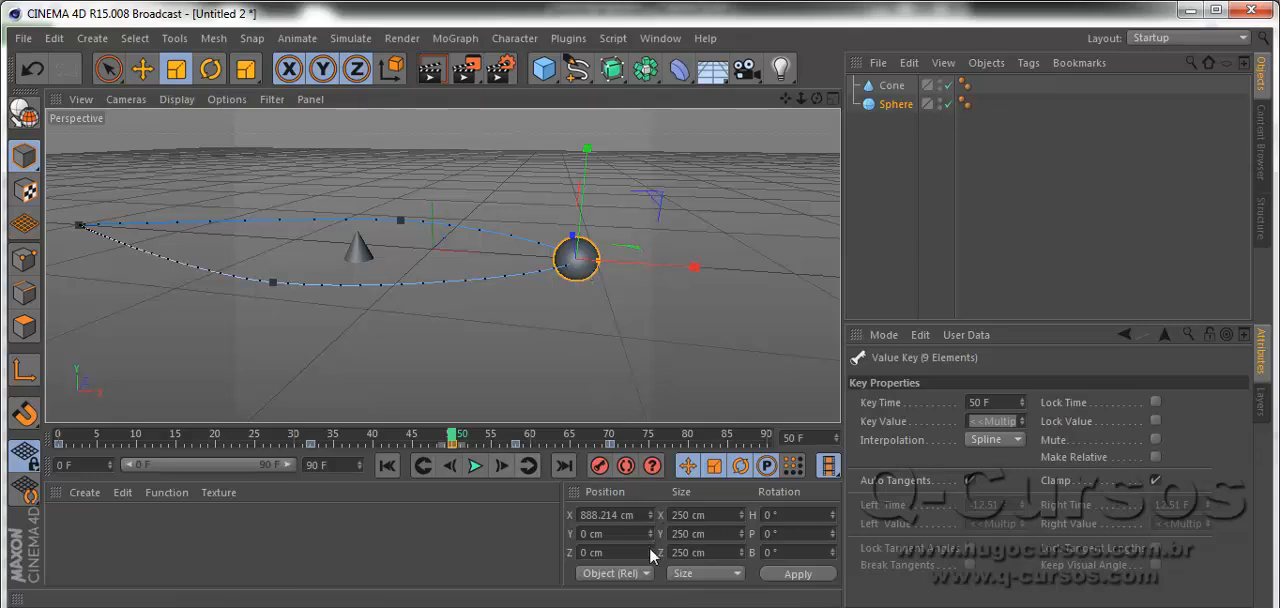
pyautogui.click(588, 258)
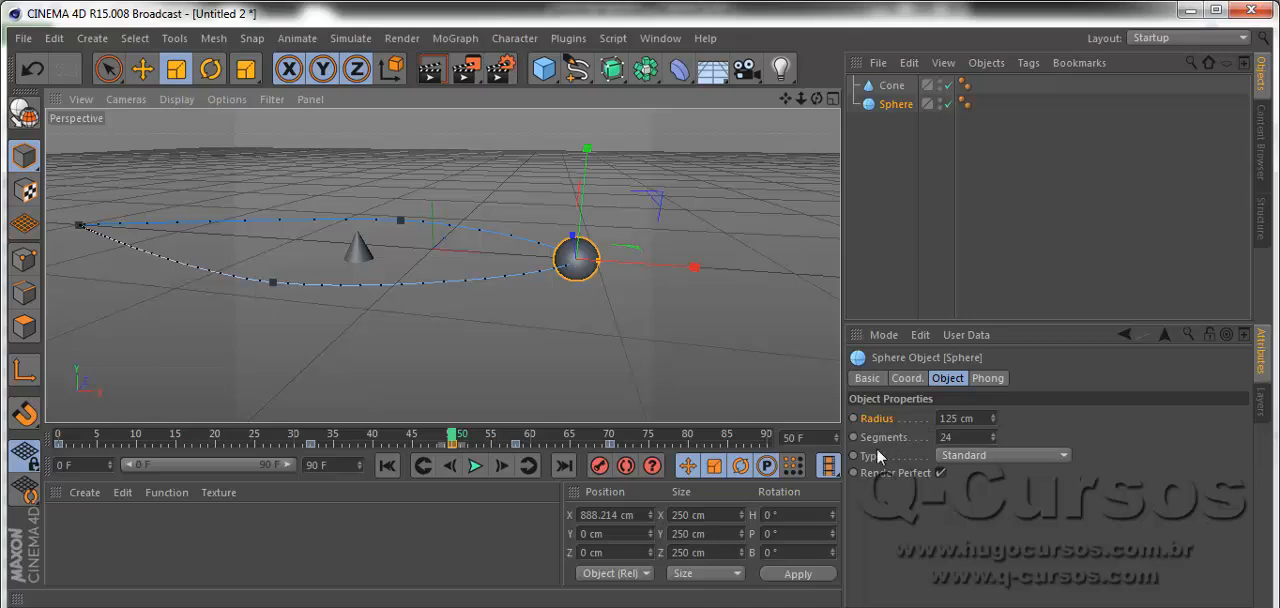
# Go to frame 0 and record a keyframe on the sphere's Radius parameter.
pyautogui.click(59, 444)
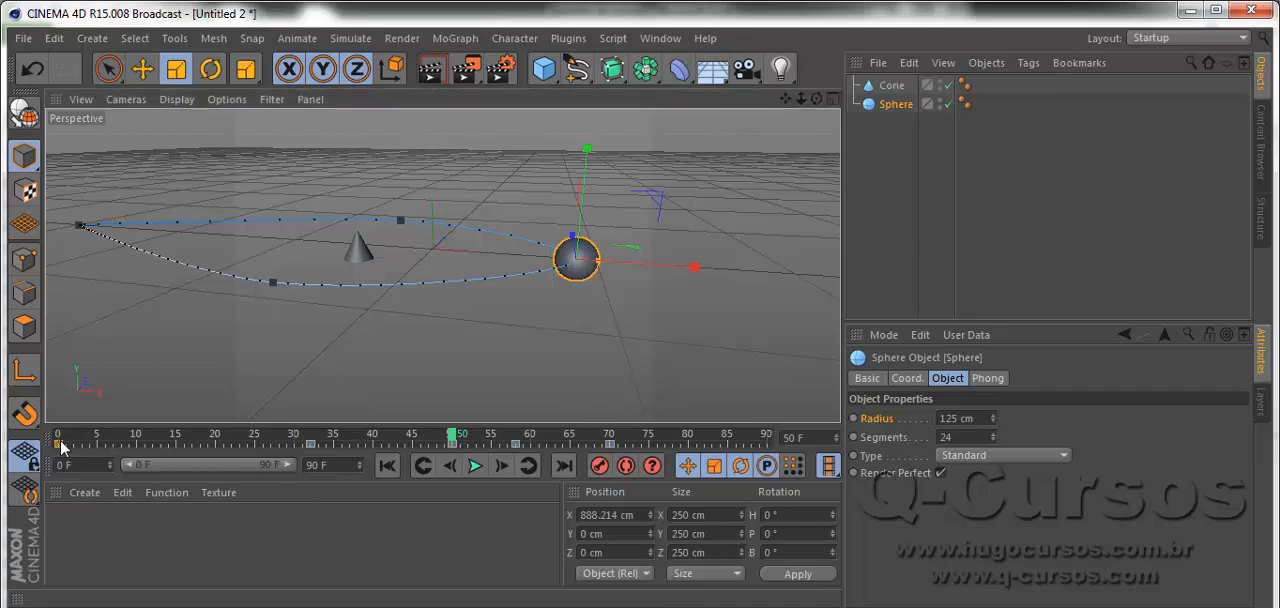
pyautogui.click(59, 435)
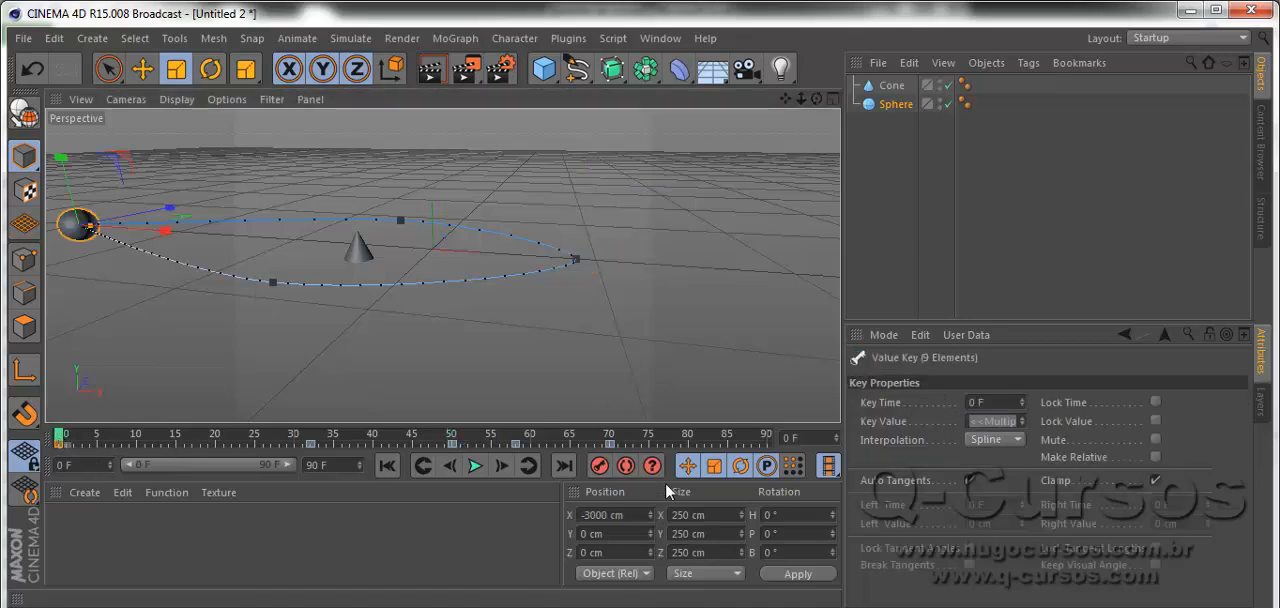
pyautogui.click(66, 233)
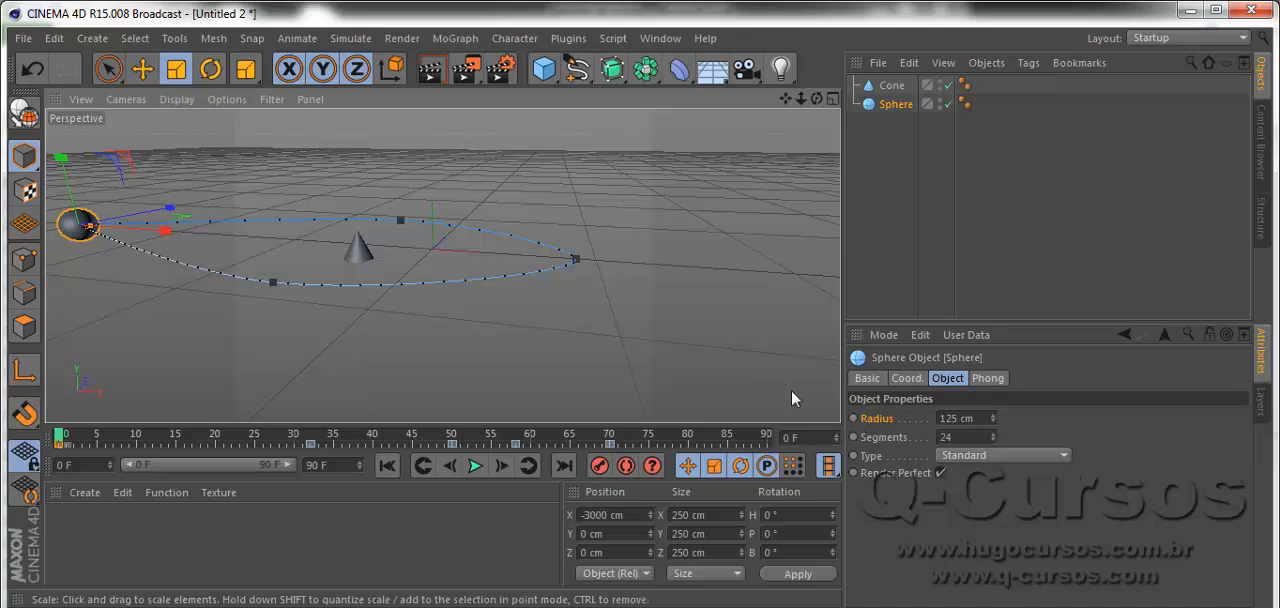
pyautogui.keyDown('ctrl'); pyautogui.click(853, 418); pyautogui.keyUp('ctrl')
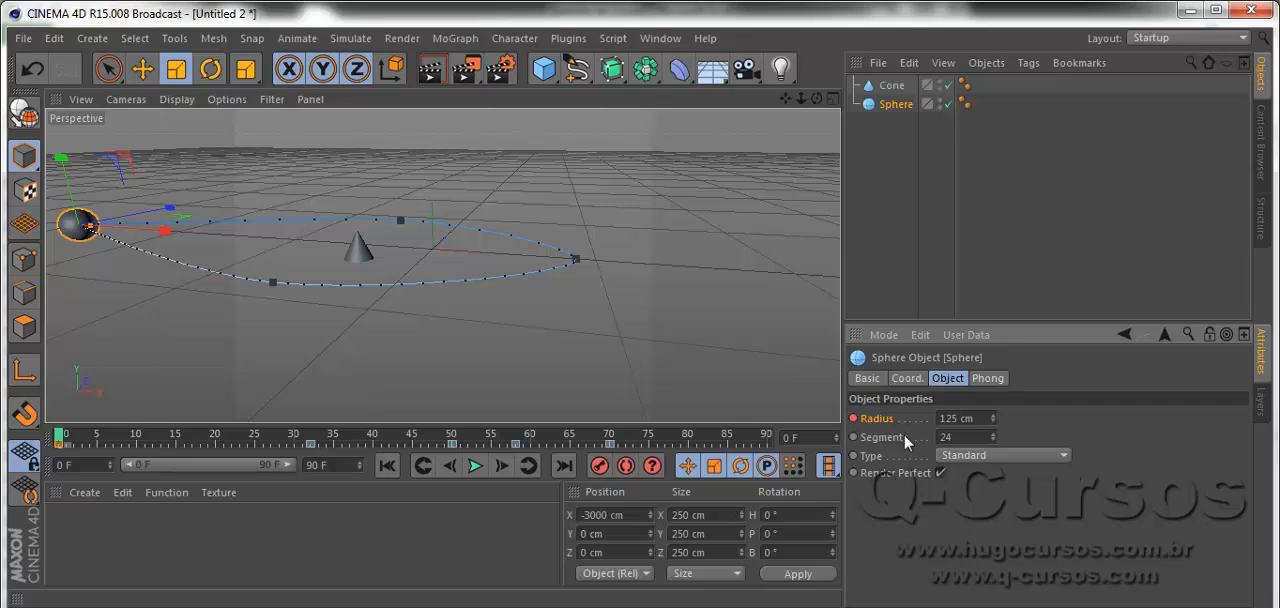
pyautogui.doubleClick(960, 418)
# Set the sphere's Radius to 500 cm at frame 50 and record a keyframe for it.
pyautogui.click(453, 437)
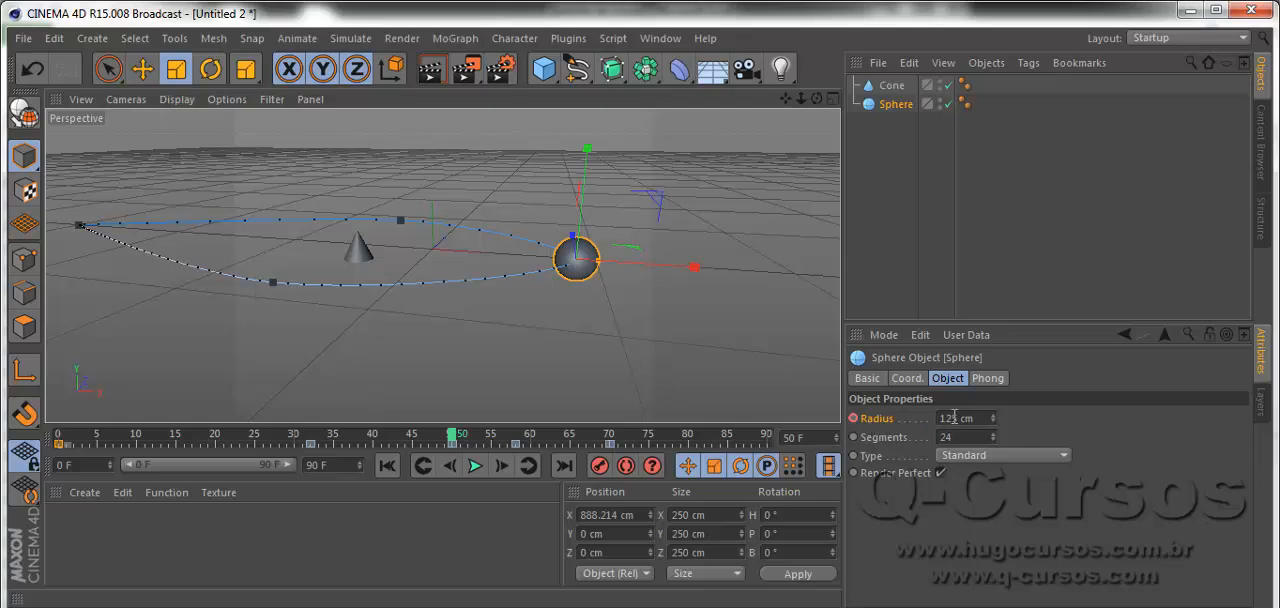
pyautogui.moveTo(958, 417); pyautogui.dragTo(934, 417)
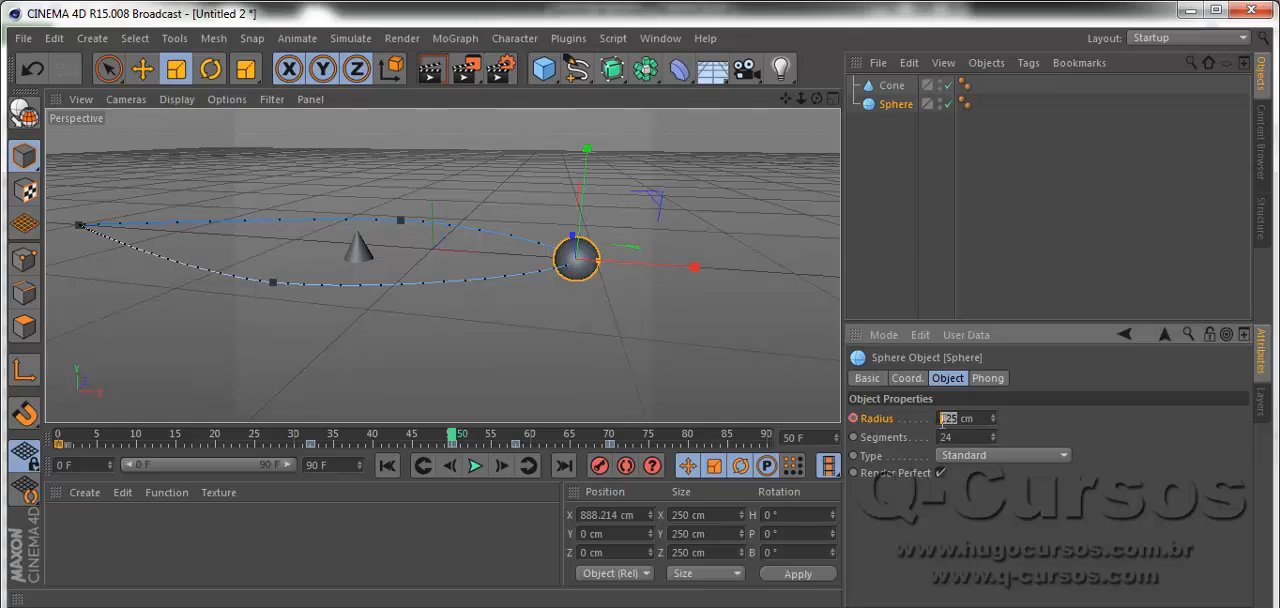
pyautogui.write('500')
pyautogui.press('Return')
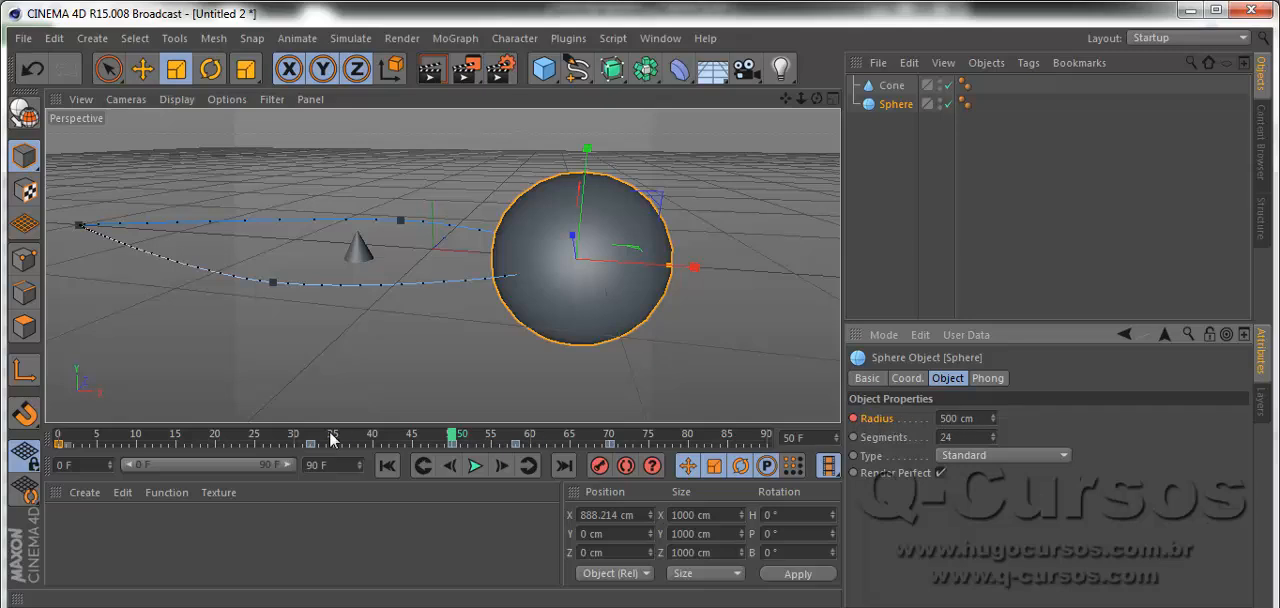
# Set the sphere's Radius to 125 cm at frame 70 and record a keyframe for it.
pyautogui.moveTo(277, 428); pyautogui.dragTo(522, 436)
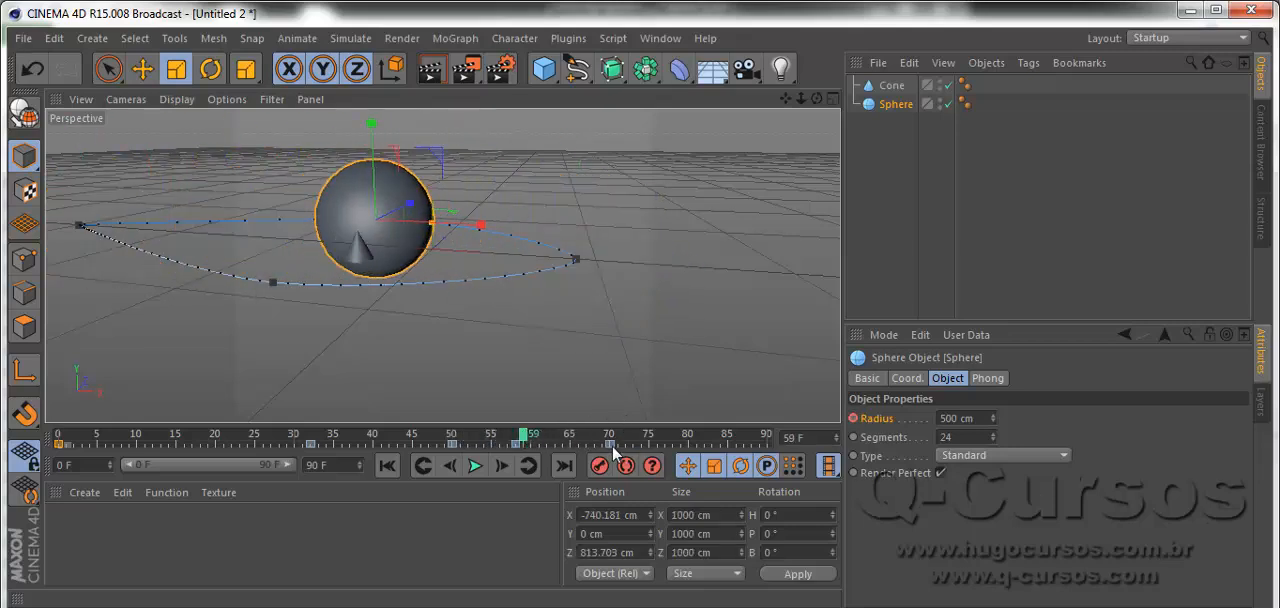
pyautogui.click(610, 444)
pyautogui.click(610, 440)
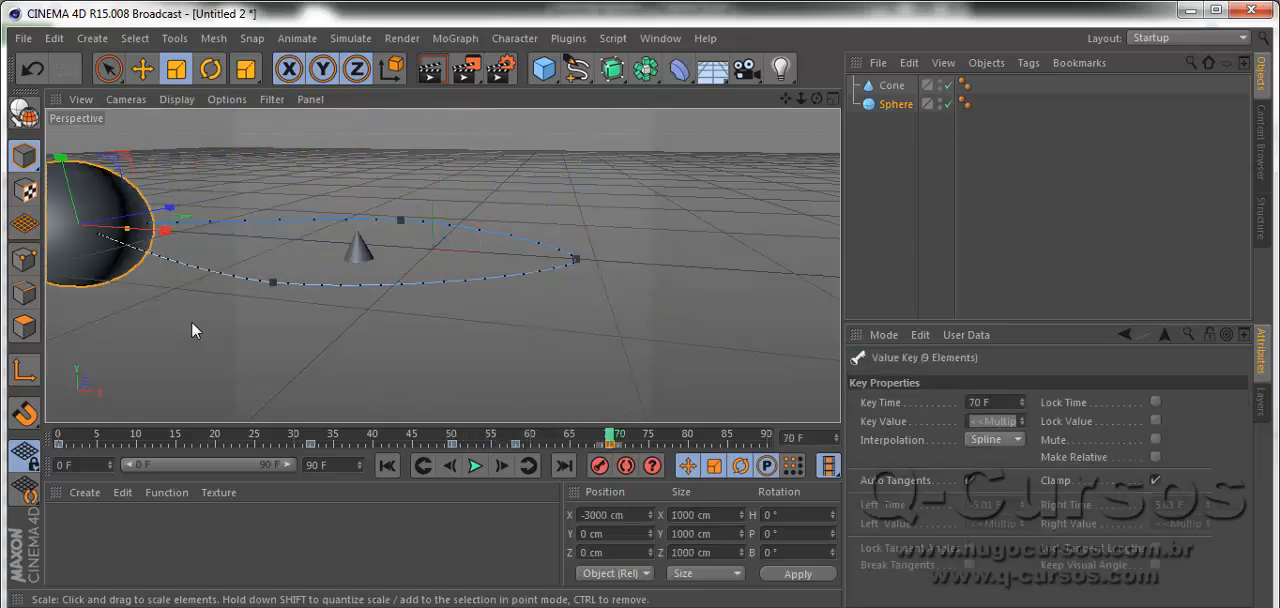
pyautogui.click(96, 185)
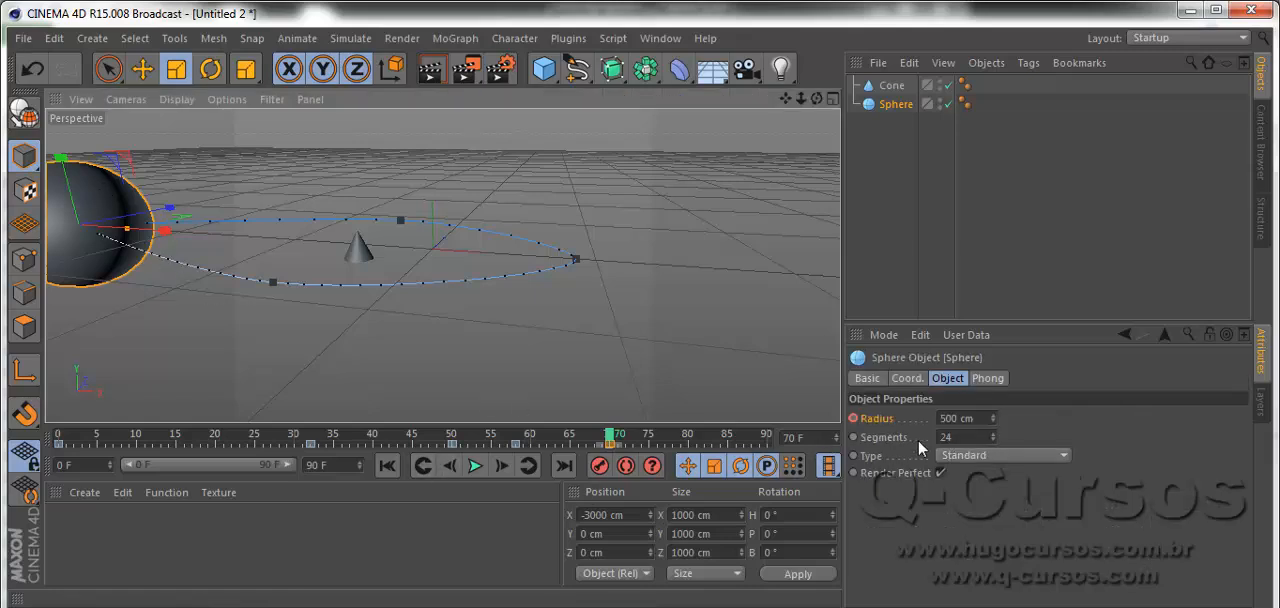
pyautogui.click(962, 418)
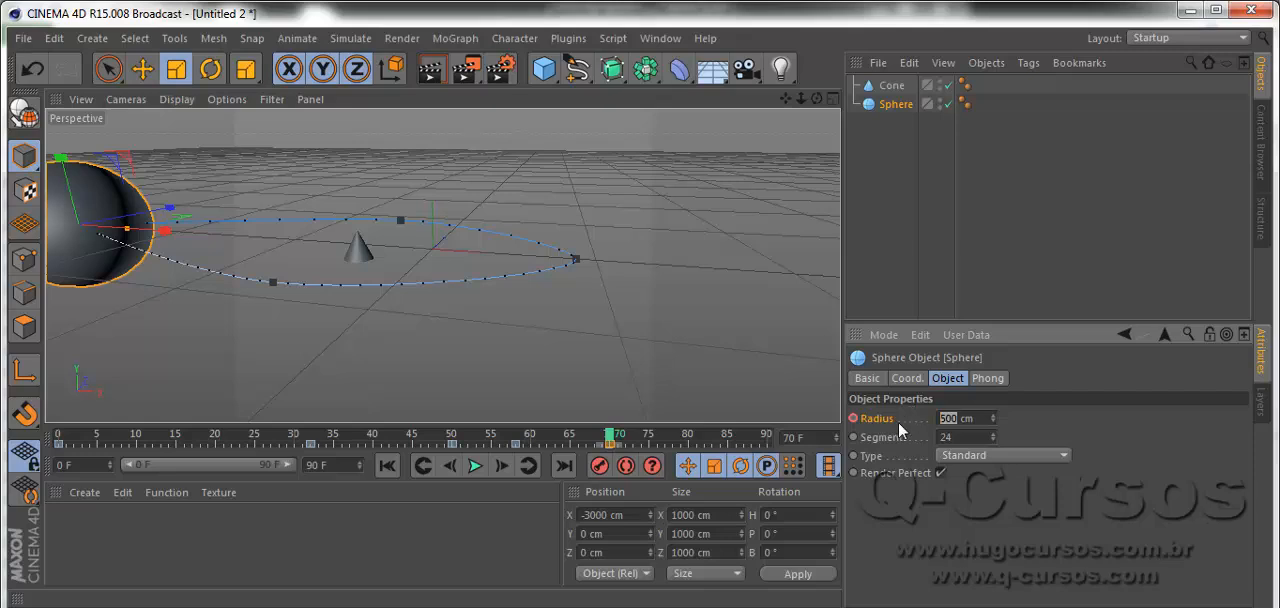
pyautogui.write('125')
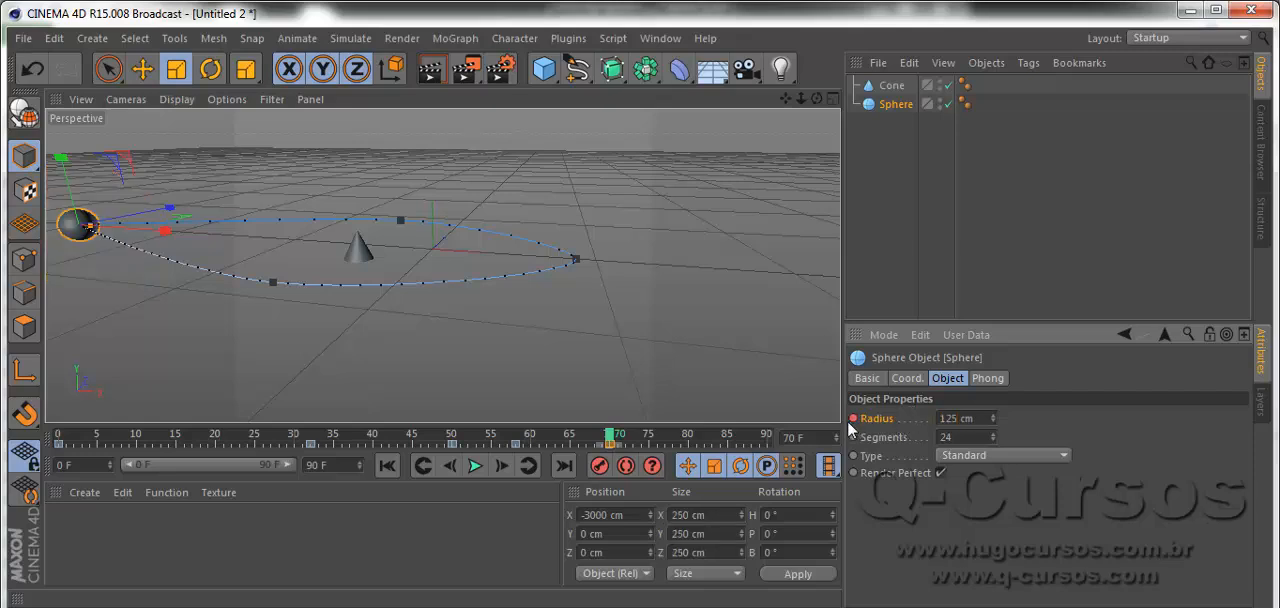
# Scrub through the opening frames up to frame 14 to check the sphere's animated radius.
pyautogui.moveTo(72, 440); pyautogui.dragTo(122, 442)
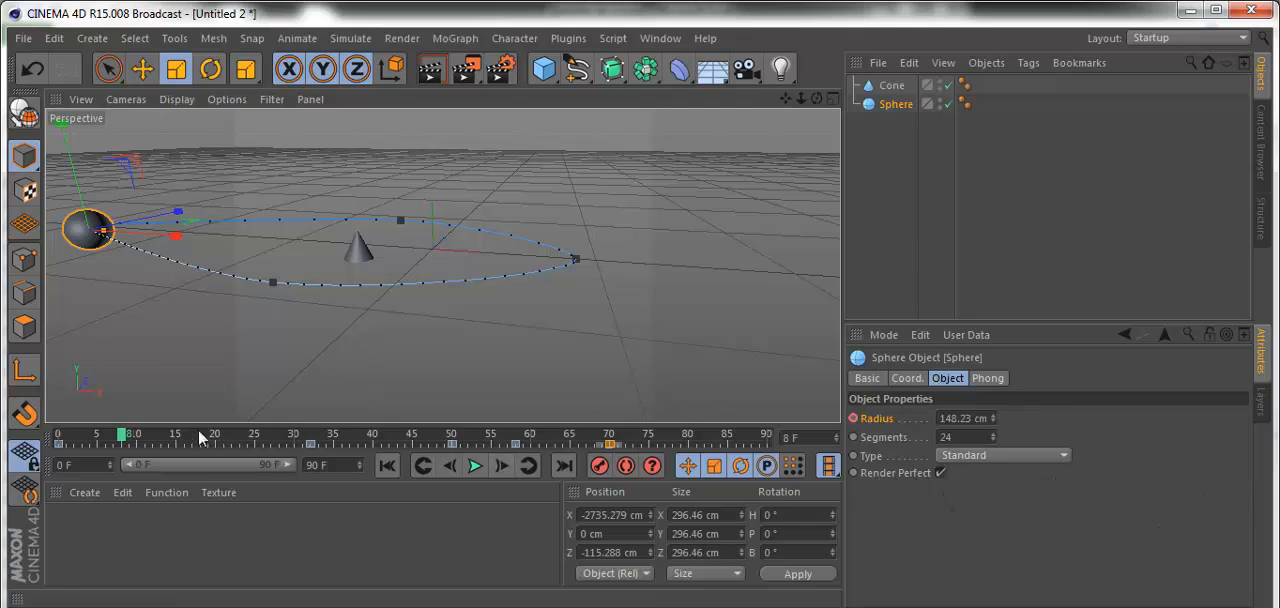
pyautogui.moveTo(144, 446); pyautogui.dragTo(205, 450)
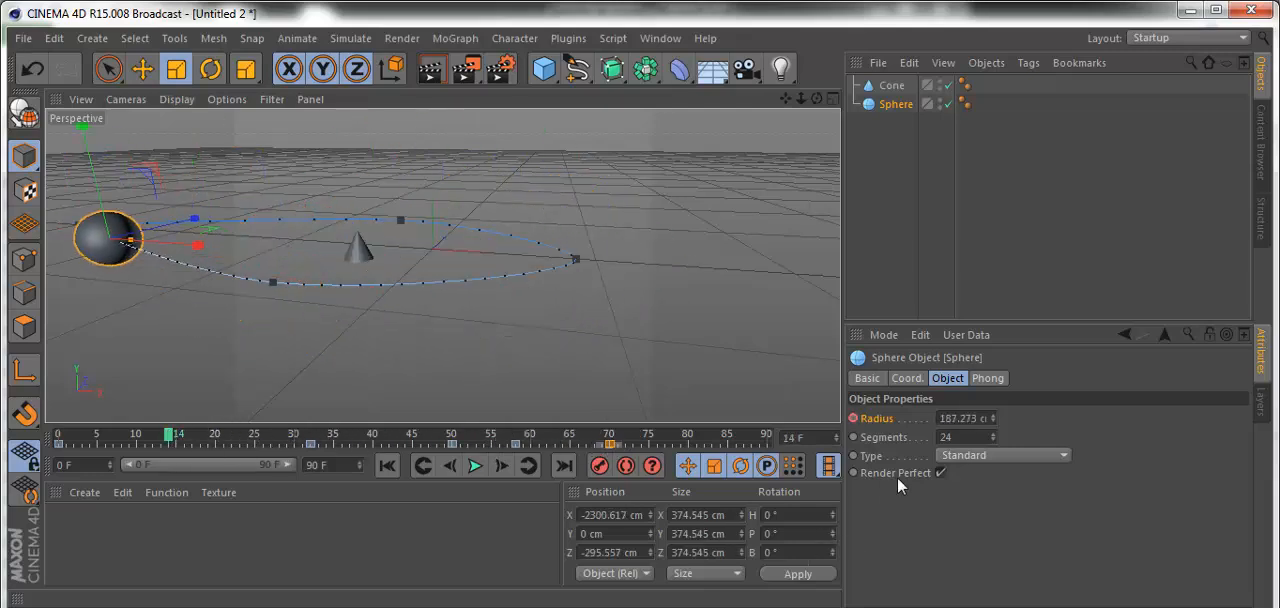